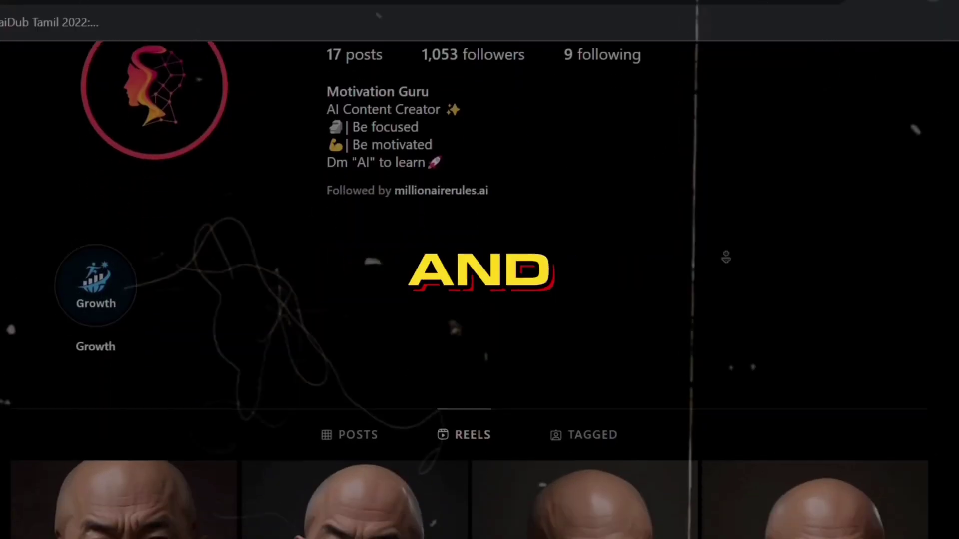
Scroll down the Instagram profile to its grid of AI-generated bald monk reels
{"action": "scroll", "coordinate": [479, 290], "scroll_direction": "down", "scroll_amount": 8}
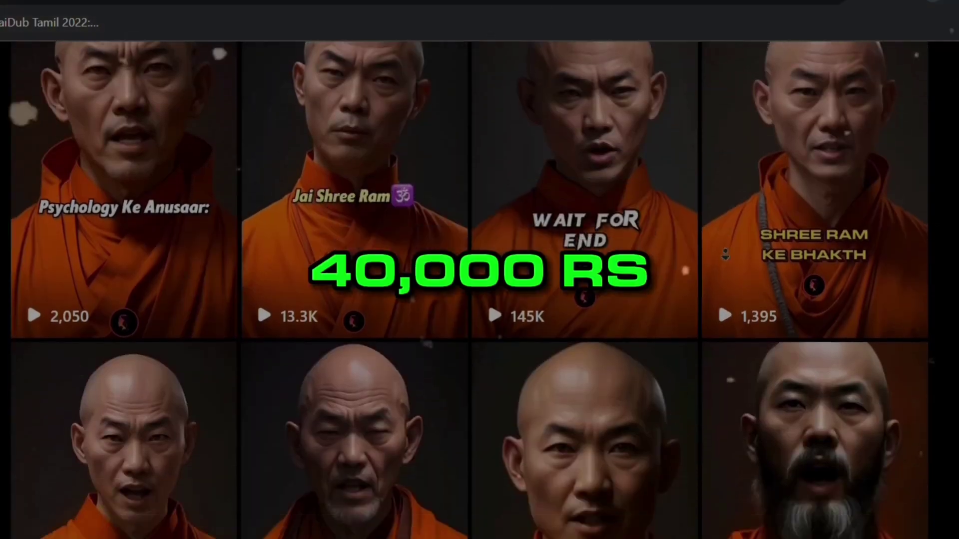
{"action": "scroll", "coordinate": [726, 256], "scroll_direction": "down", "scroll_amount": 15}
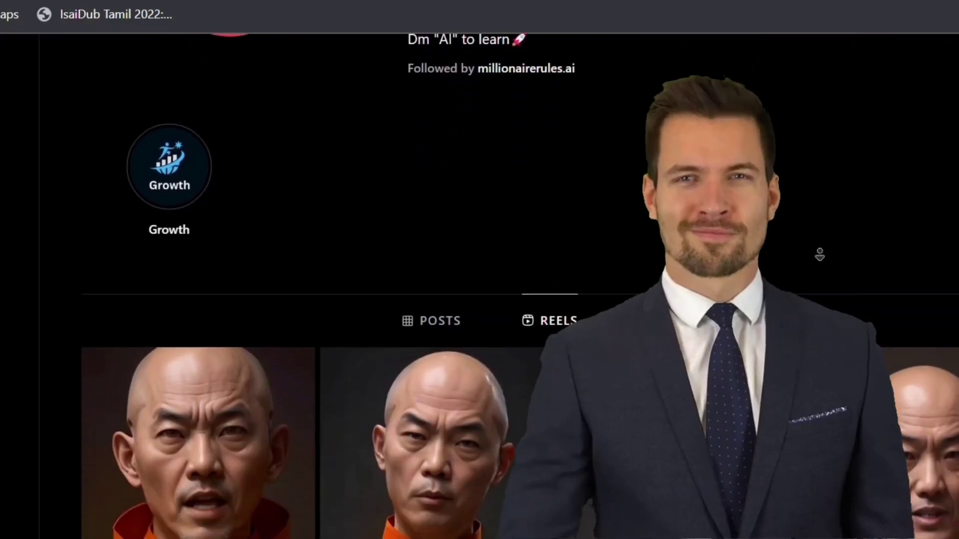
{"action": "scroll", "coordinate": [820, 255], "scroll_direction": "down", "scroll_amount": 14}
Load the leonardo.ai website in a new browser tab
{"action": "scroll", "coordinate": [820, 255], "scroll_direction": "down", "scroll_amount": 9}
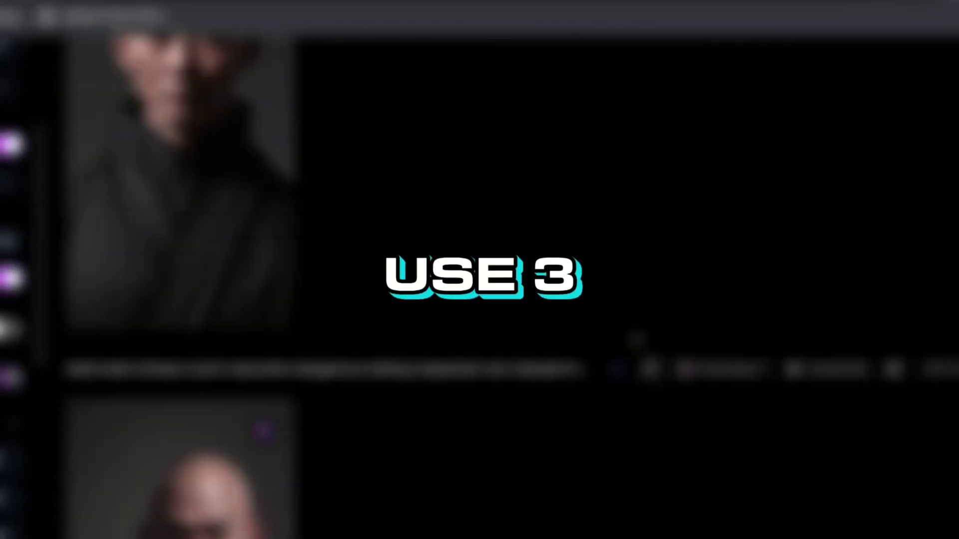
{"action": "scroll", "coordinate": [639, 350], "scroll_direction": "down", "scroll_amount": 10}
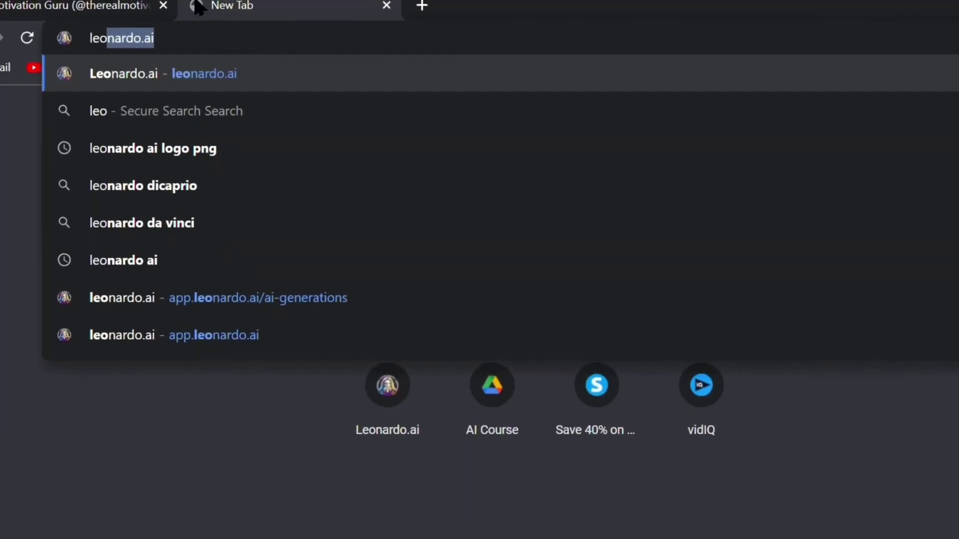
{"action": "key", "text": "Return"}
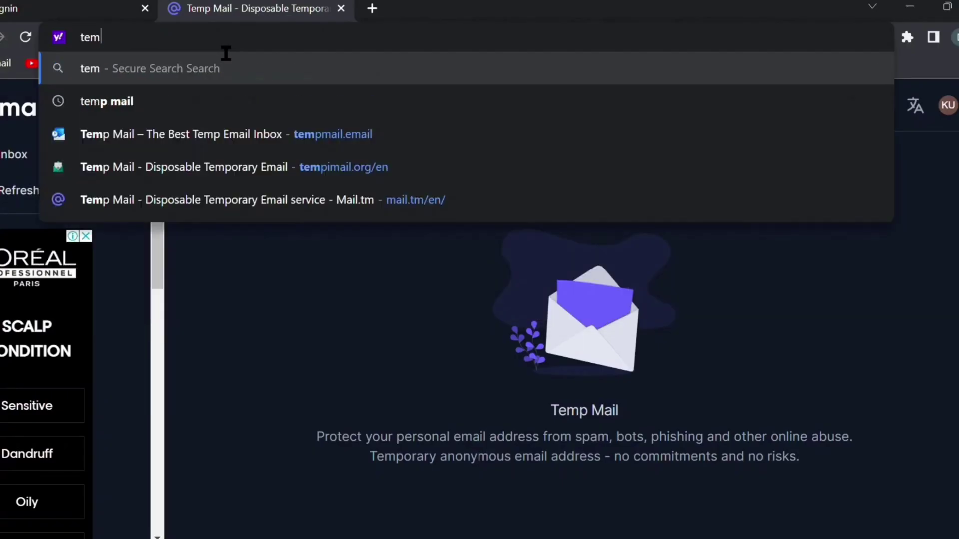
Get a disposable email address from mail.tm and copy it
{"action": "left_click", "coordinate": [234, 100]}
{"action": "scroll", "coordinate": [247, 455], "scroll_direction": "down", "scroll_amount": 2}
{"action": "left_click", "coordinate": [248, 455]}
{"action": "left_click_drag", "start_coordinate": [352, 114], "coordinate": [208, 120]}
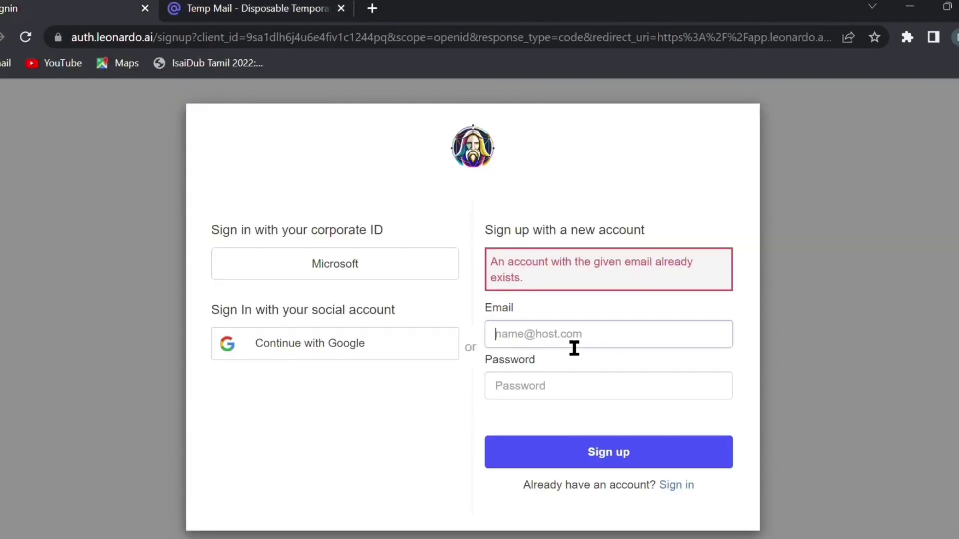
Sign up on Leonardo.Ai with the copied address and a password, then return to confirmation
{"action": "key", "text": "ctrl+v"}
{"action": "type", "text": "1"}
{"action": "scroll", "coordinate": [570, 420], "scroll_direction": "down", "scroll_amount": 3}
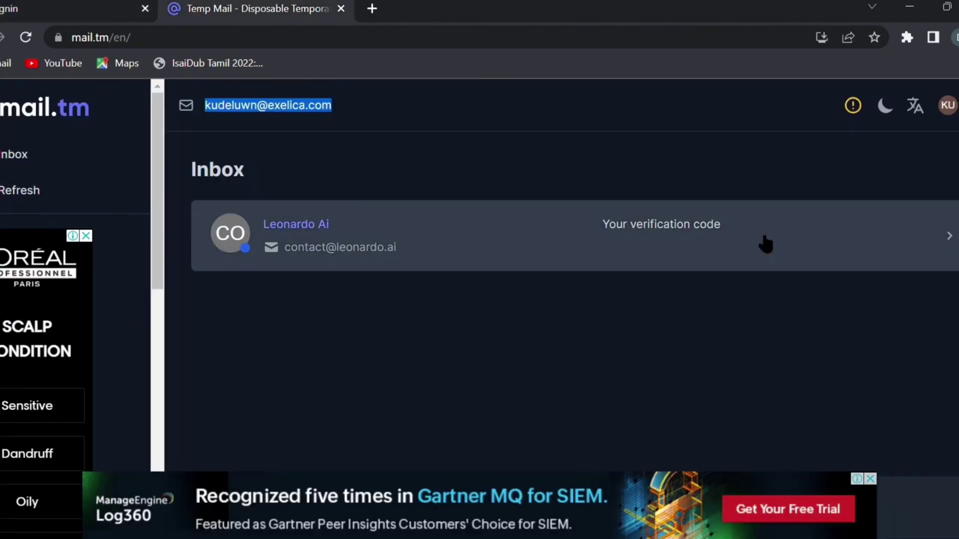
{"action": "left_click", "coordinate": [762, 242]}
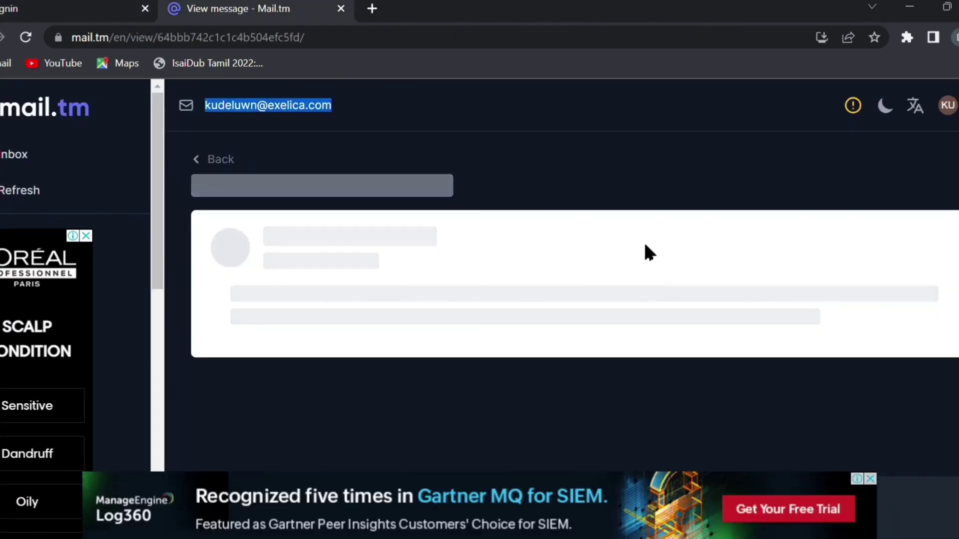
{"action": "left_click", "coordinate": [75, 8]}
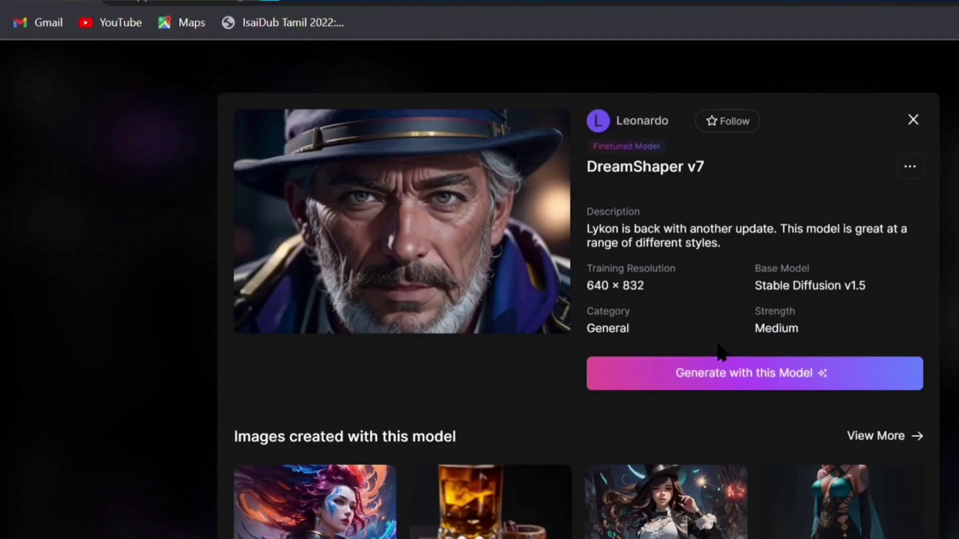
Start a new image generation with the DreamShaper v7 featured model
{"action": "left_click", "coordinate": [720, 360]}
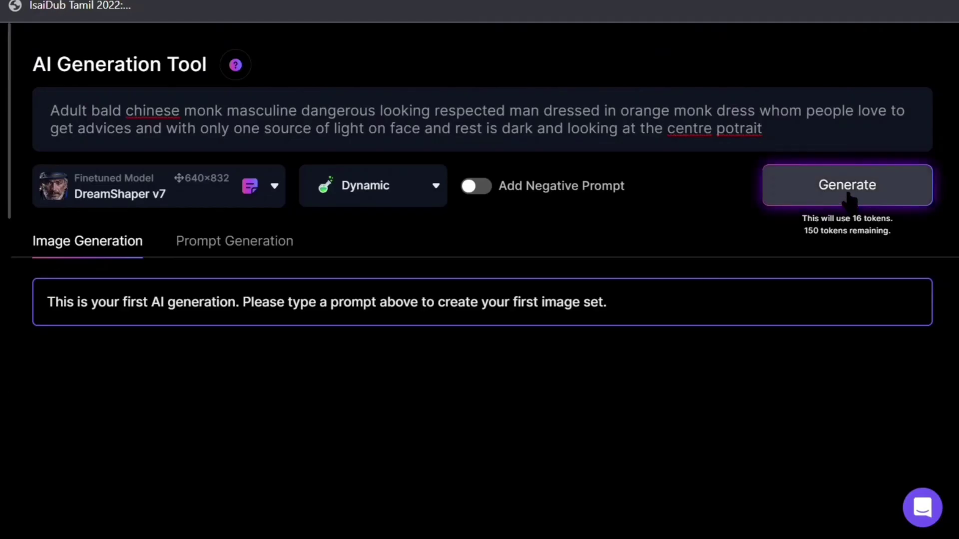
Generate the bald monk portraits and upscale the chosen portrait
{"action": "left_click", "coordinate": [849, 199]}
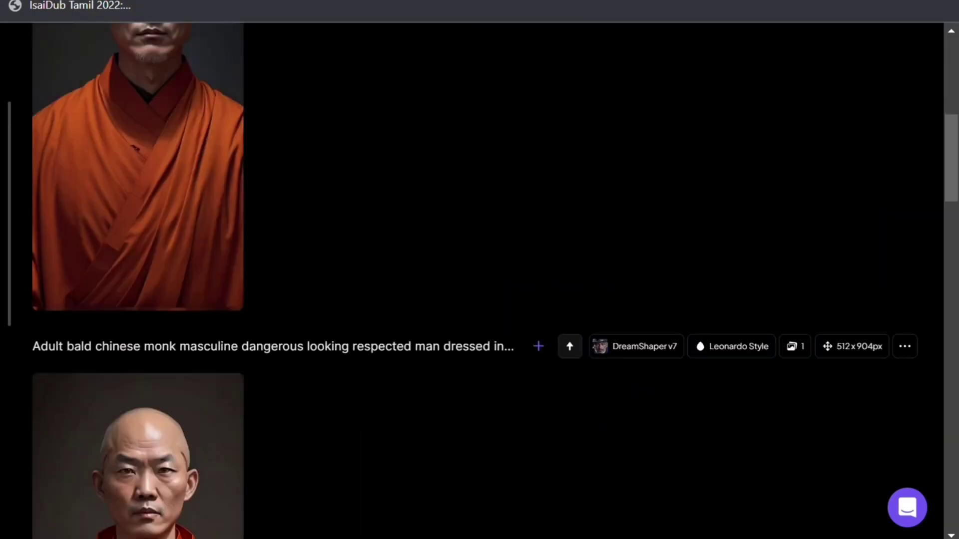
{"action": "scroll", "coordinate": [480, 280], "scroll_direction": "down", "scroll_amount": 5}
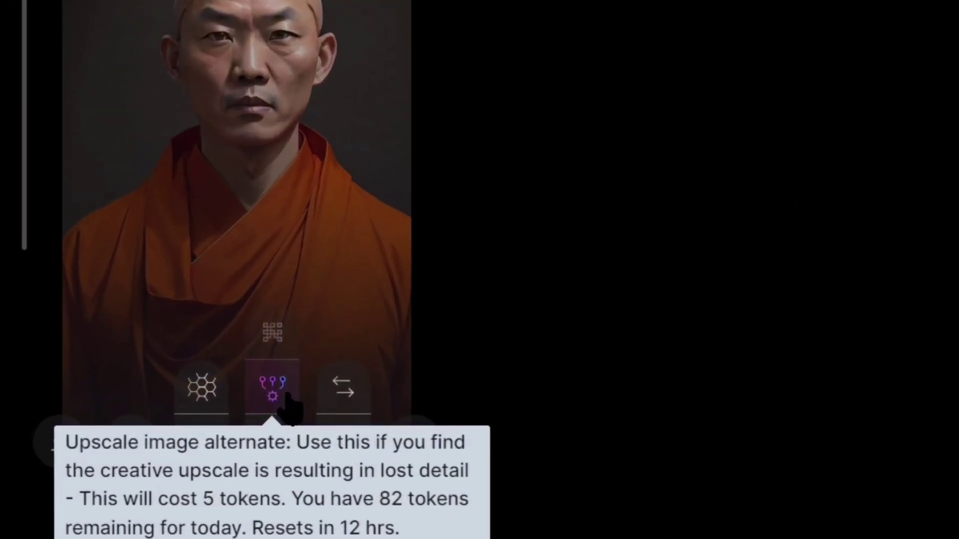
{"action": "left_click", "coordinate": [158, 411]}
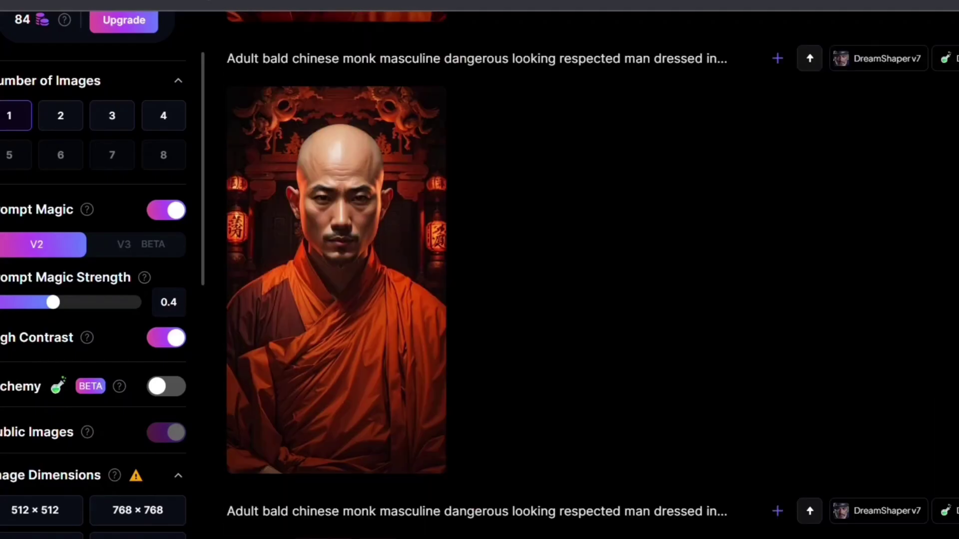
{"action": "scroll", "coordinate": [479, 300], "scroll_direction": "up", "scroll_amount": 8}
{"action": "scroll", "coordinate": [479, 300], "scroll_direction": "down", "scroll_amount": 7}
{"action": "scroll", "coordinate": [590, 300], "scroll_direction": "up", "scroll_amount": 8}
{"action": "scroll", "coordinate": [590, 301], "scroll_direction": "down", "scroll_amount": 8}
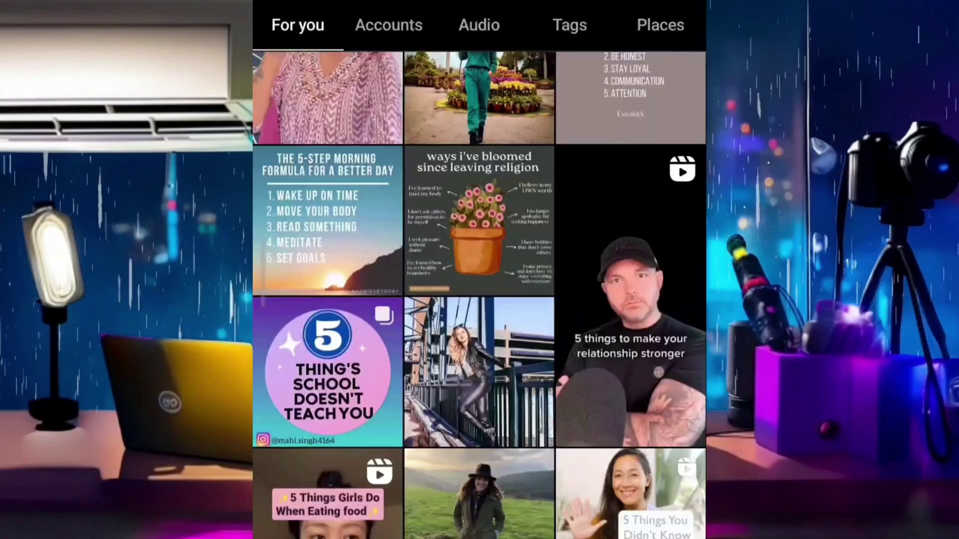
{"action": "scroll", "coordinate": [480, 270], "scroll_direction": "down", "scroll_amount": 10}
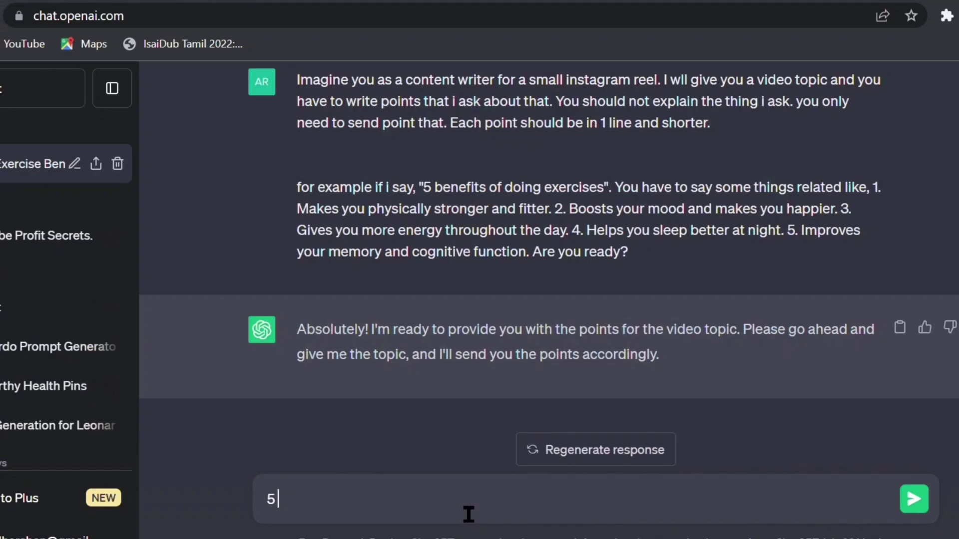
{"action": "type", "text": "ways to get"}
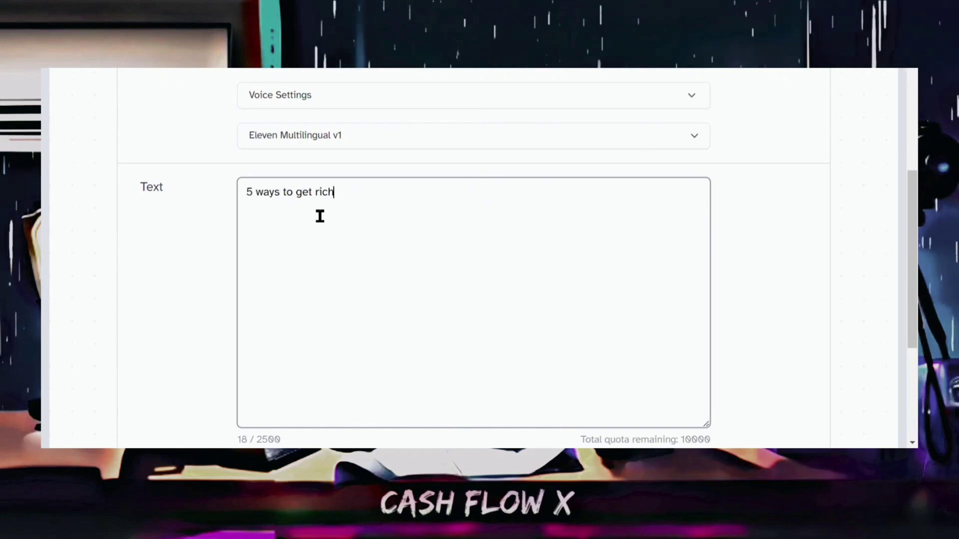
Finish the script, generate speech with the Adam voice, and download the audio
{"action": "type", "text": "."}
{"action": "key", "text": "Return"}
{"action": "key", "text": "Return"}
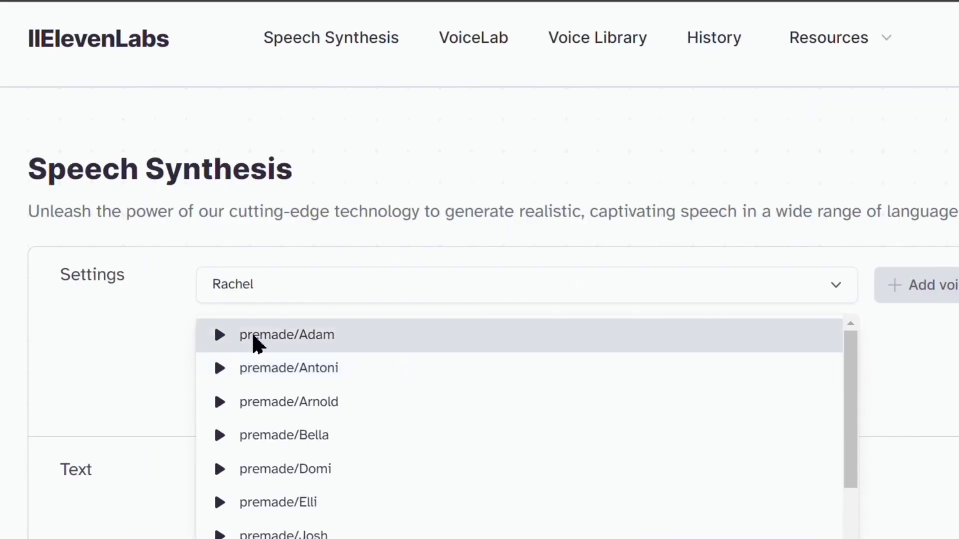
{"action": "left_click", "coordinate": [252, 334]}
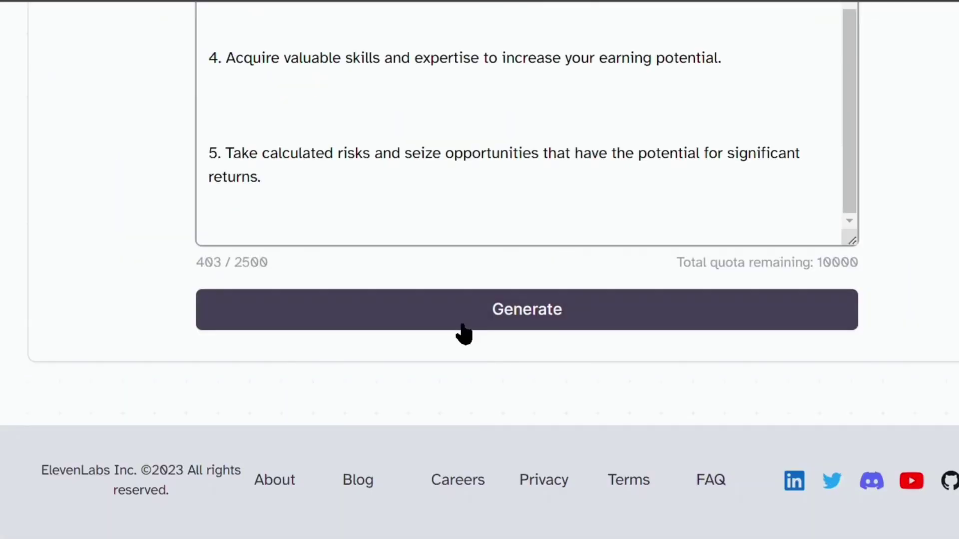
{"action": "left_click", "coordinate": [462, 322]}
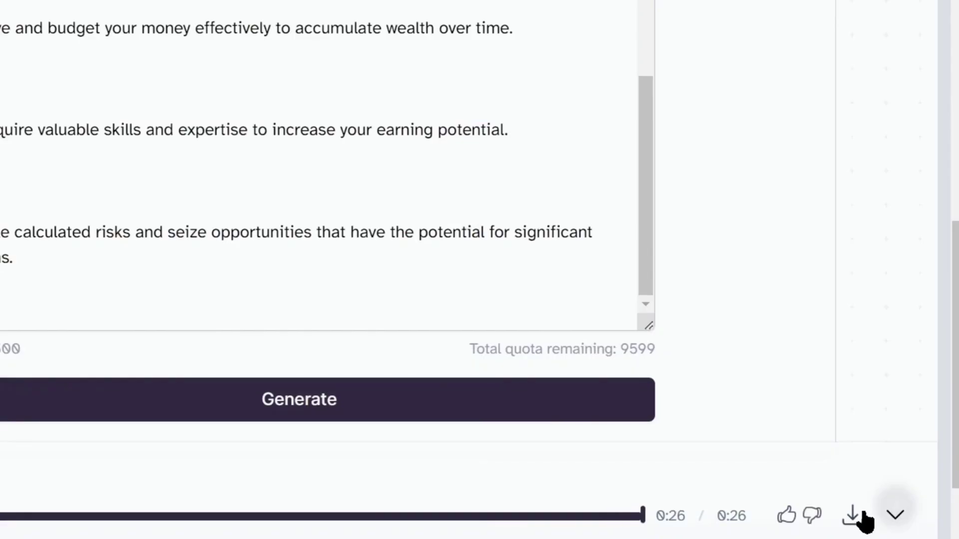
{"action": "left_click", "coordinate": [862, 516]}
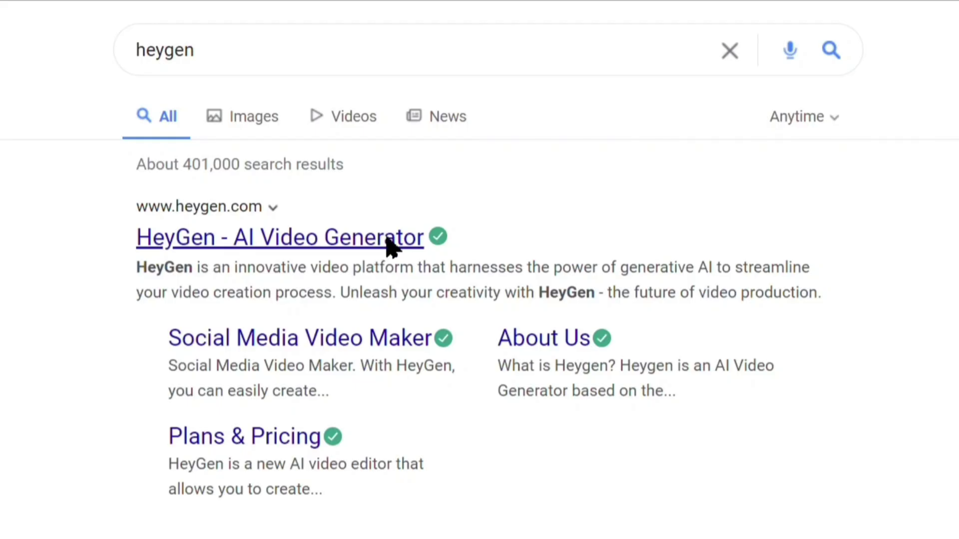
In HeyGen, pair the monk photo with the voice MP3 and submit for 0.5 credits
{"action": "left_click", "coordinate": [392, 245]}
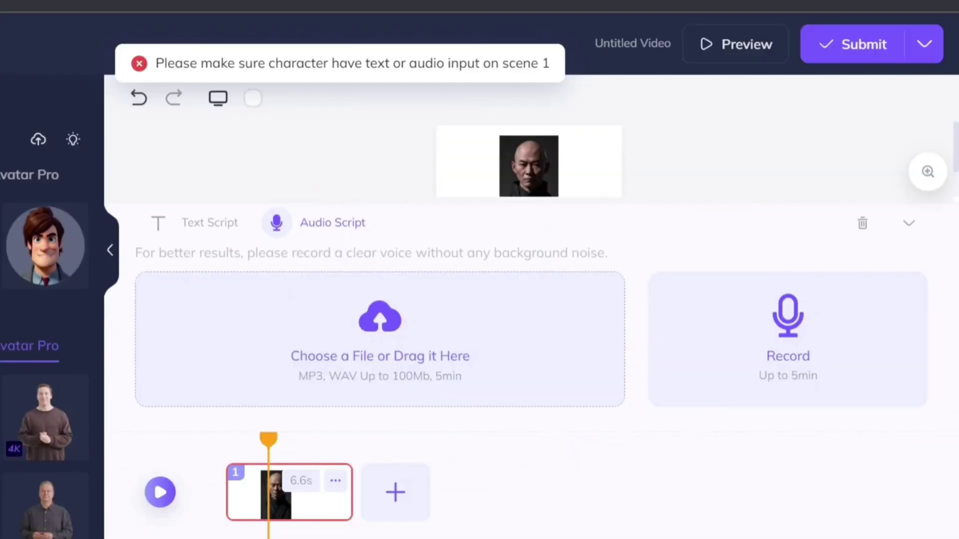
{"action": "left_click", "coordinate": [369, 219]}
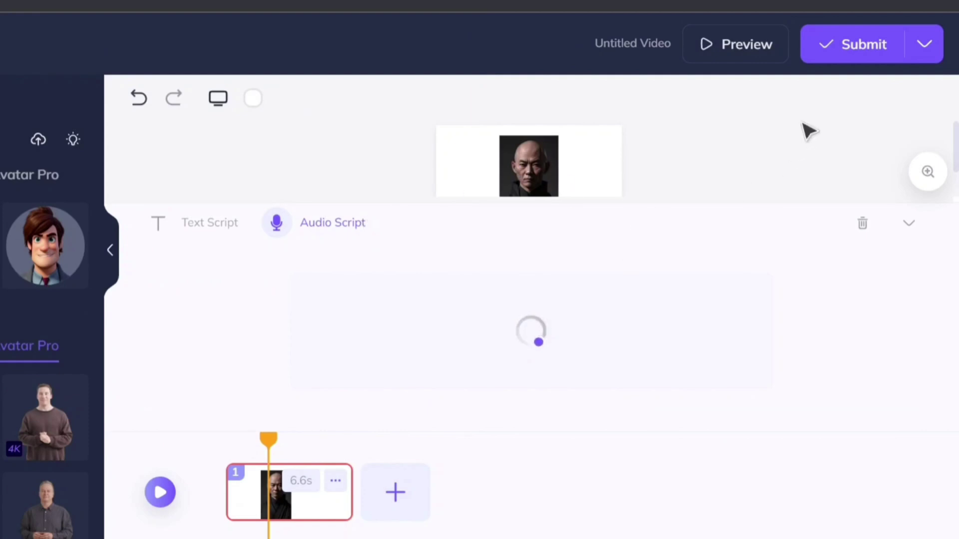
{"action": "left_click", "coordinate": [843, 58]}
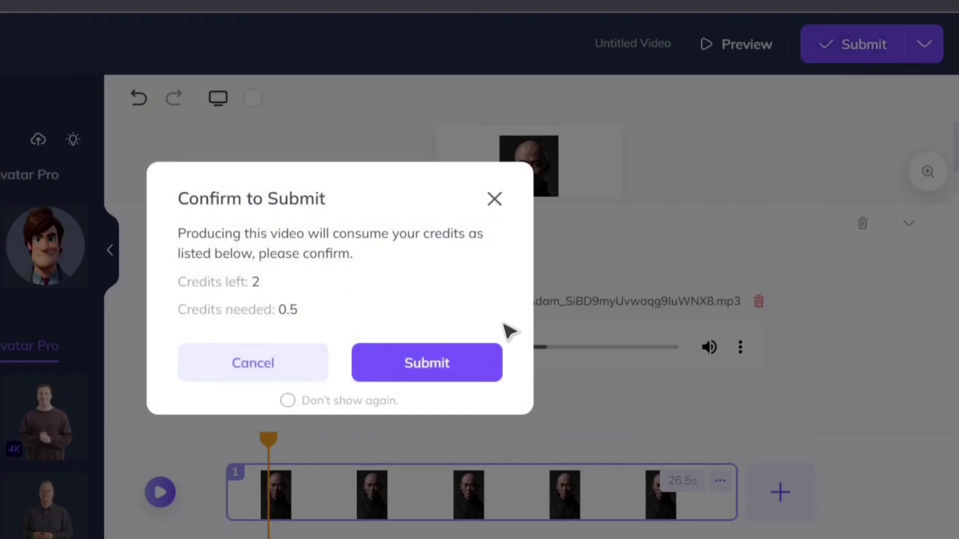
{"action": "left_click", "coordinate": [435, 373]}
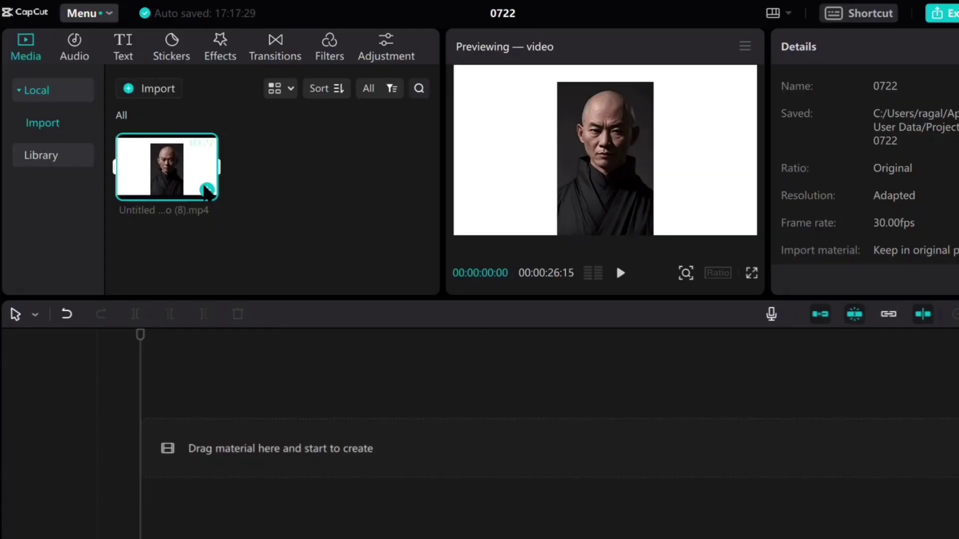
Add the monk clip to the timeline, create auto captions, and show the caption list
{"action": "left_click", "coordinate": [207, 191]}
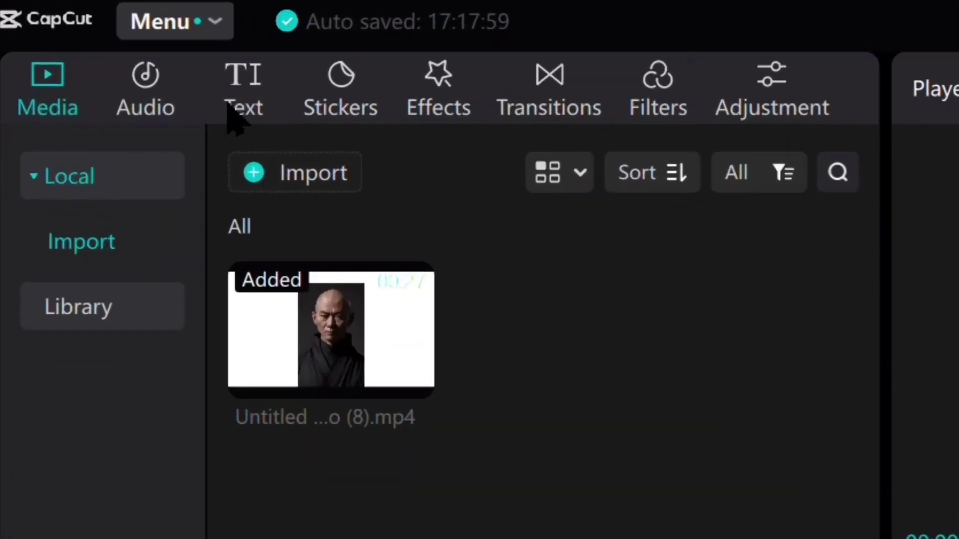
{"action": "left_click", "coordinate": [120, 53]}
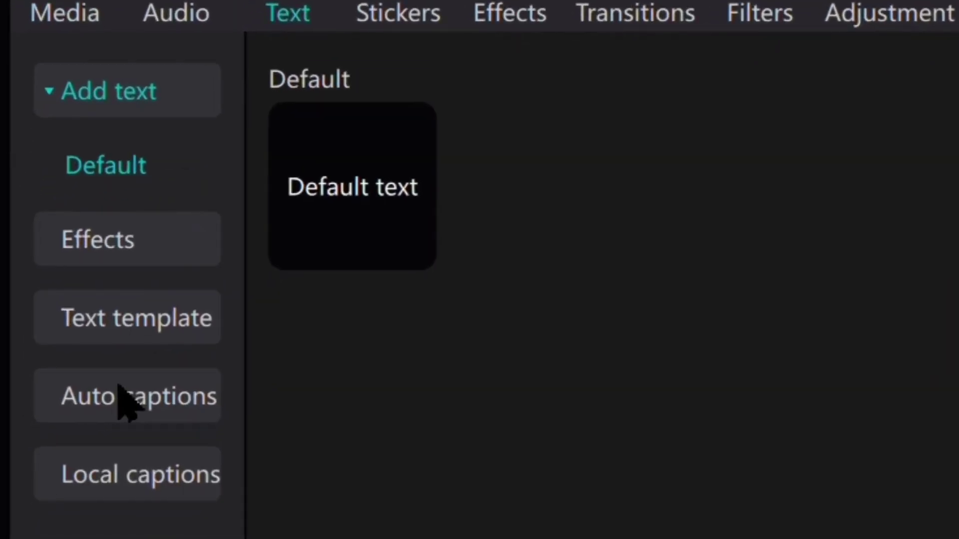
{"action": "left_click", "coordinate": [125, 399]}
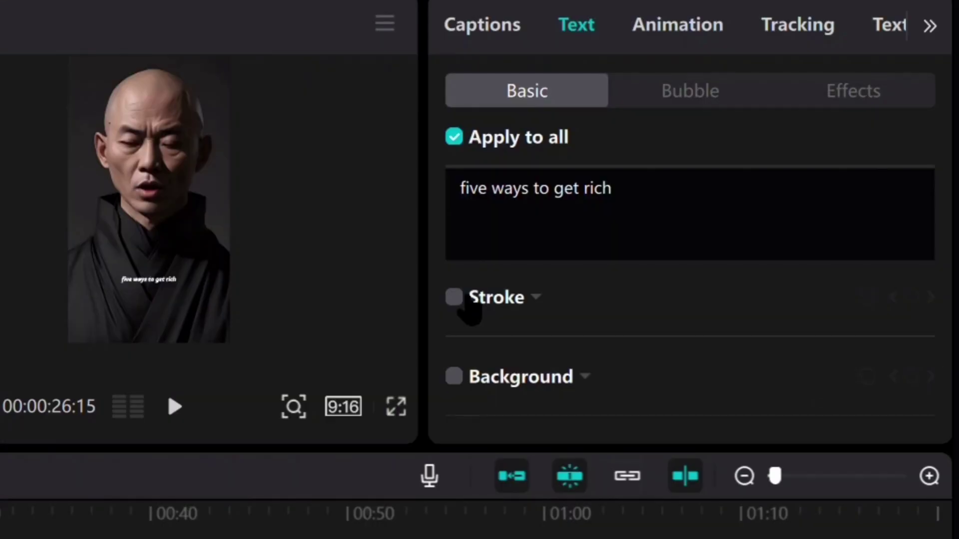
{"action": "scroll", "coordinate": [472, 318], "scroll_direction": "down", "scroll_amount": 3}
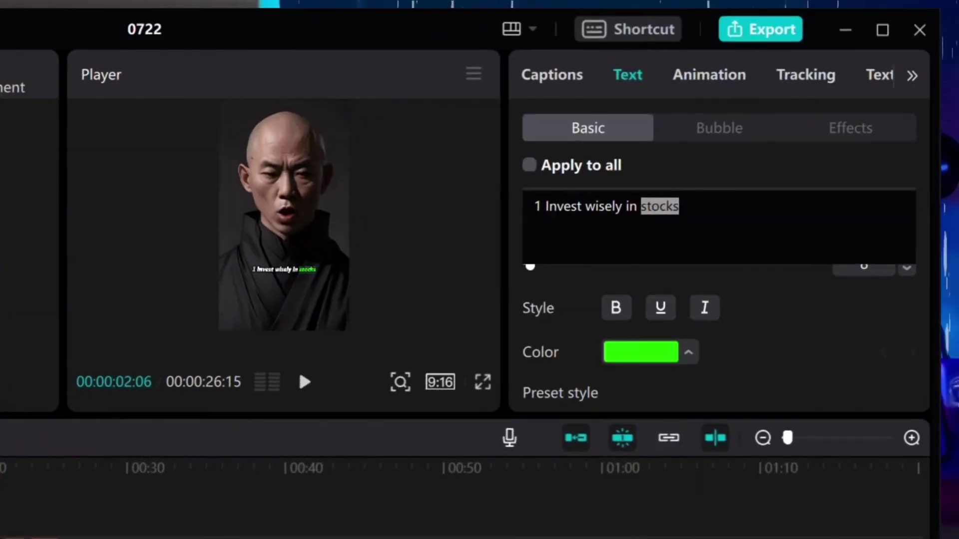
{"action": "left_click", "coordinate": [575, 82]}
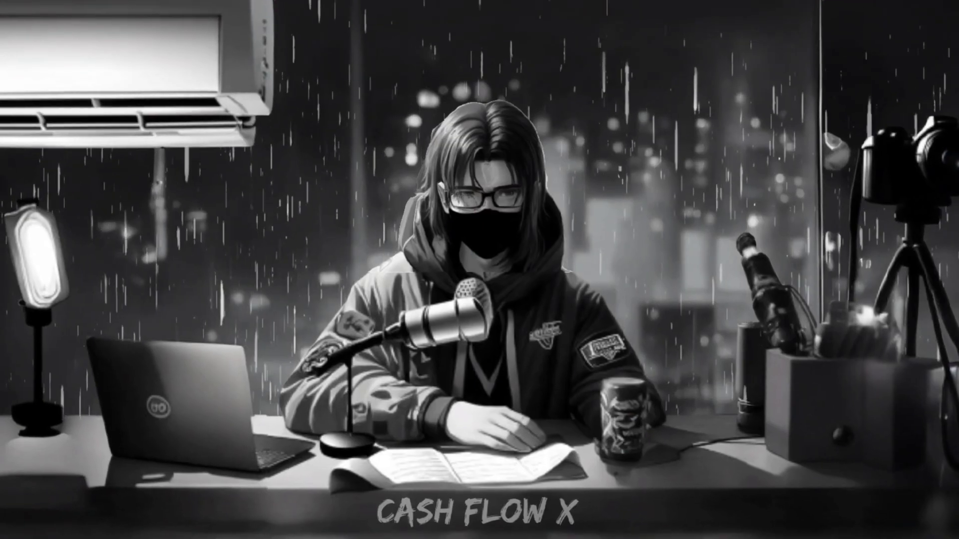